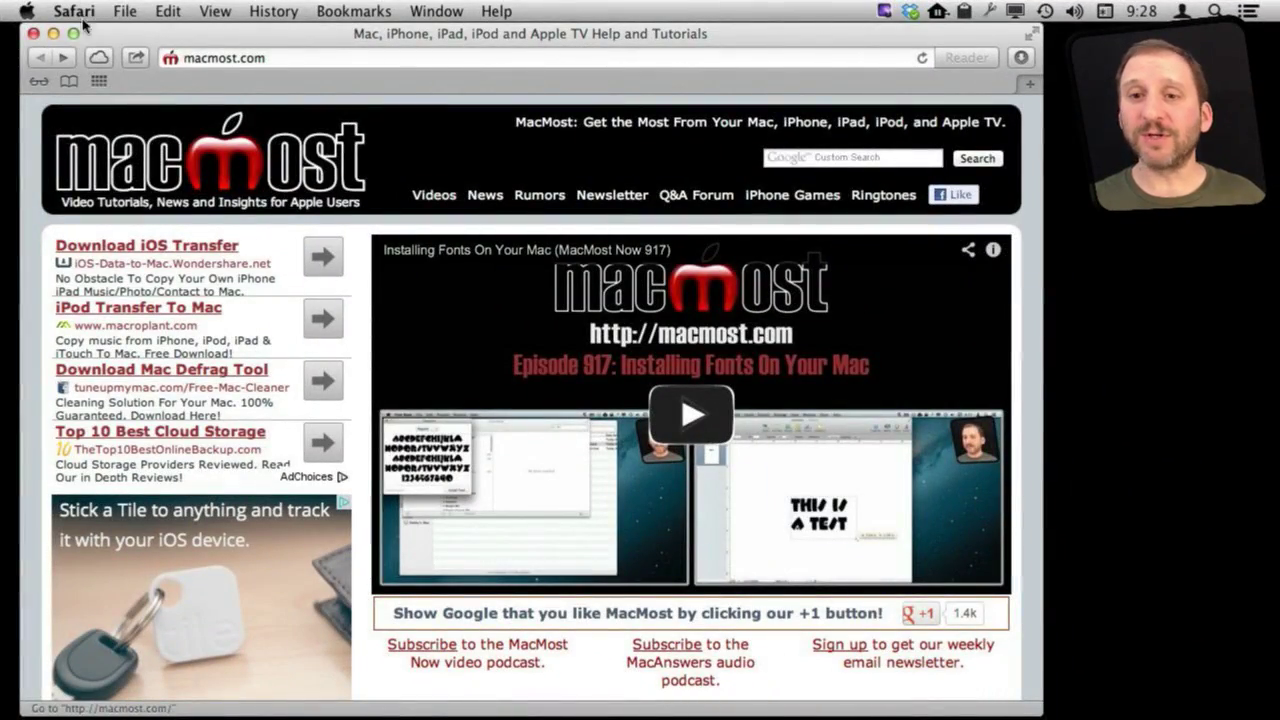
# Enable the Develop menu in Safari's advanced preferences and close the preferences window
pyautogui.click(73, 11)
pyautogui.click(125, 86)
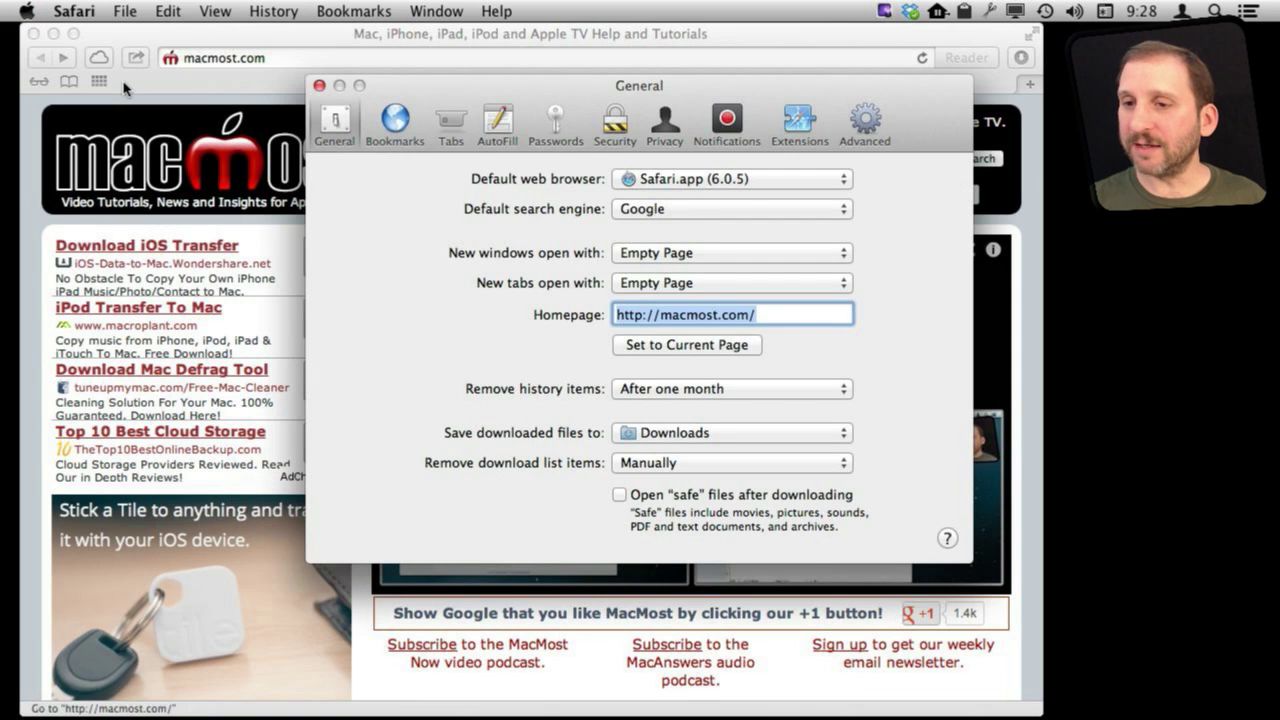
pyautogui.click(866, 125)
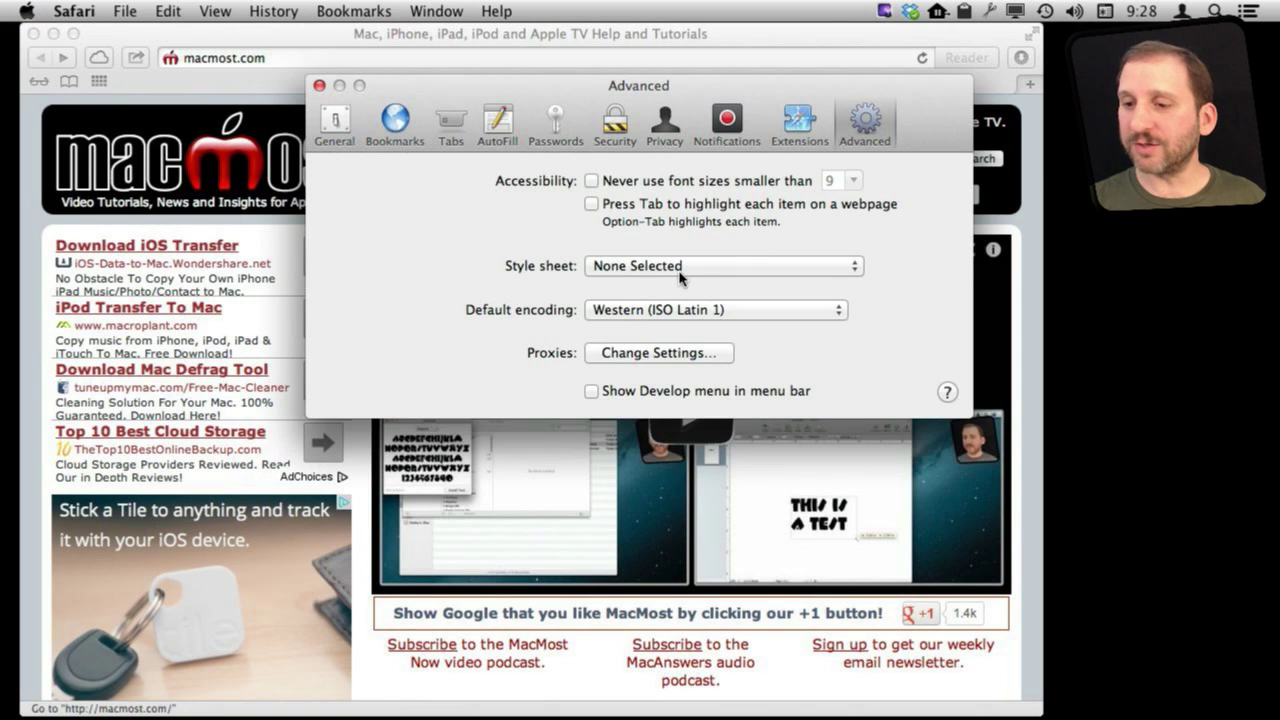
pyautogui.click(645, 391)
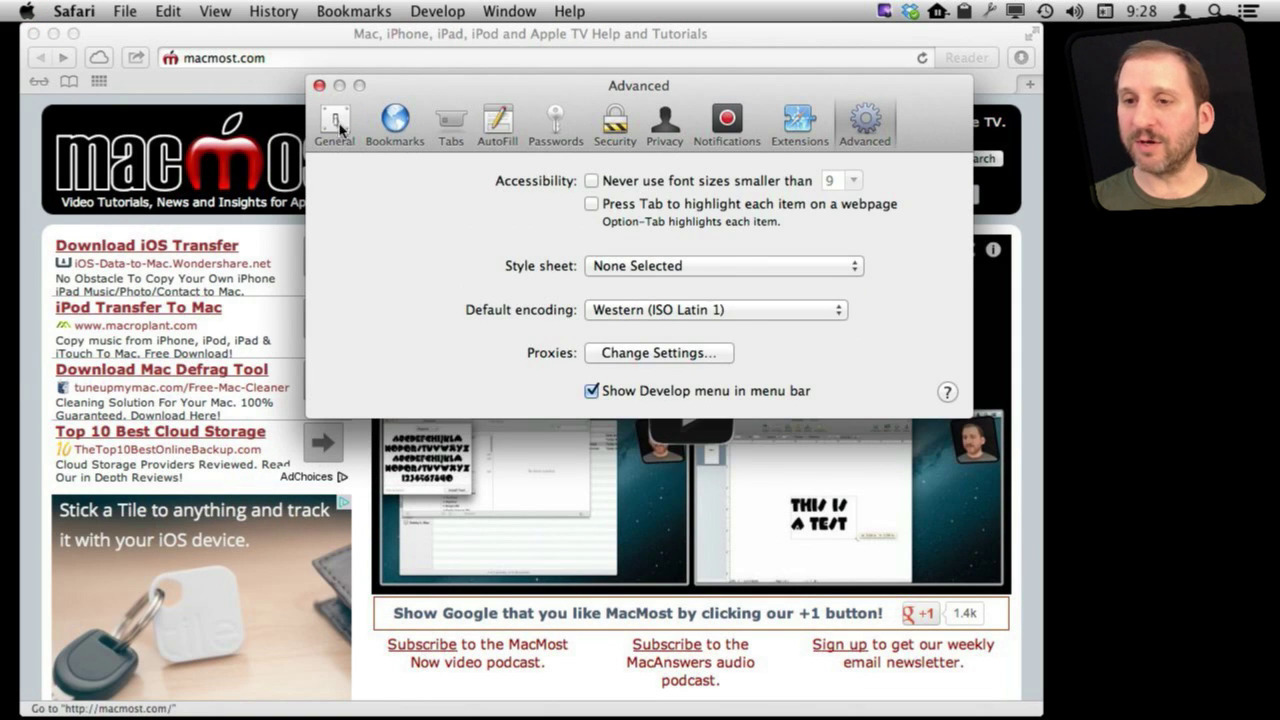
pyautogui.click(319, 85)
# Show the Web Inspector for macmost.com and reload the page to record its network requests
pyautogui.click(440, 12)
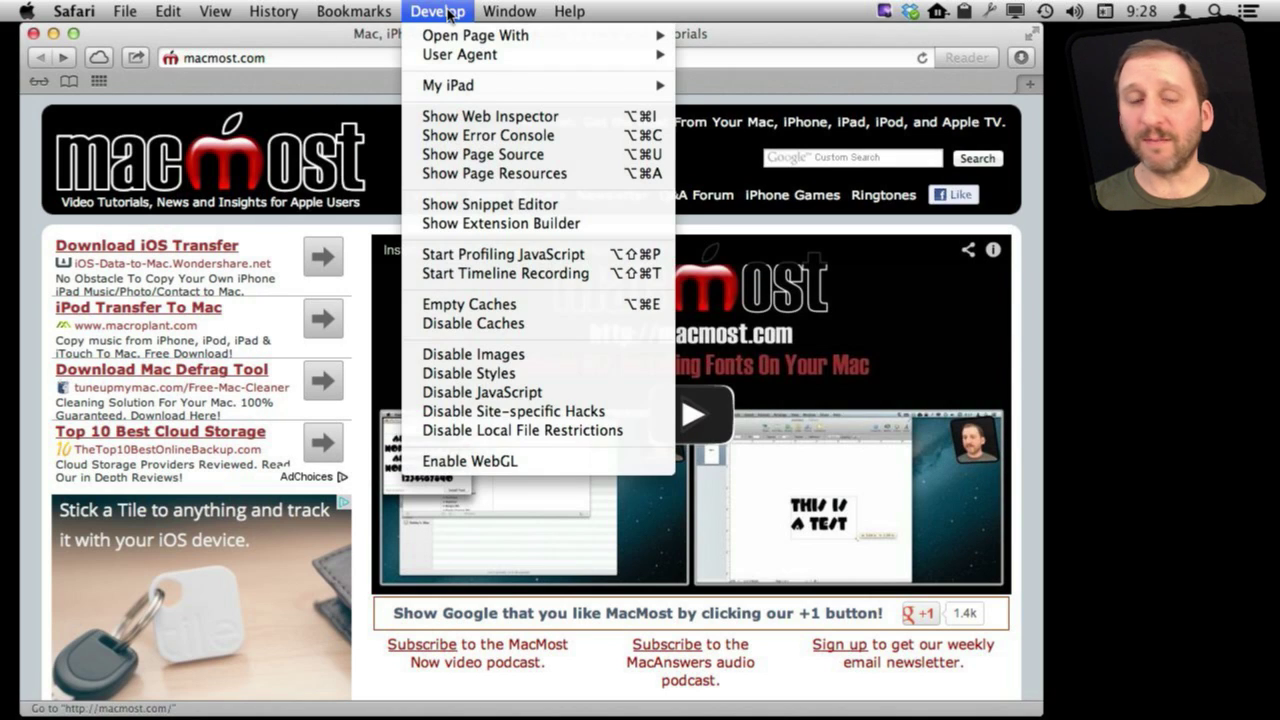
pyautogui.click(480, 118)
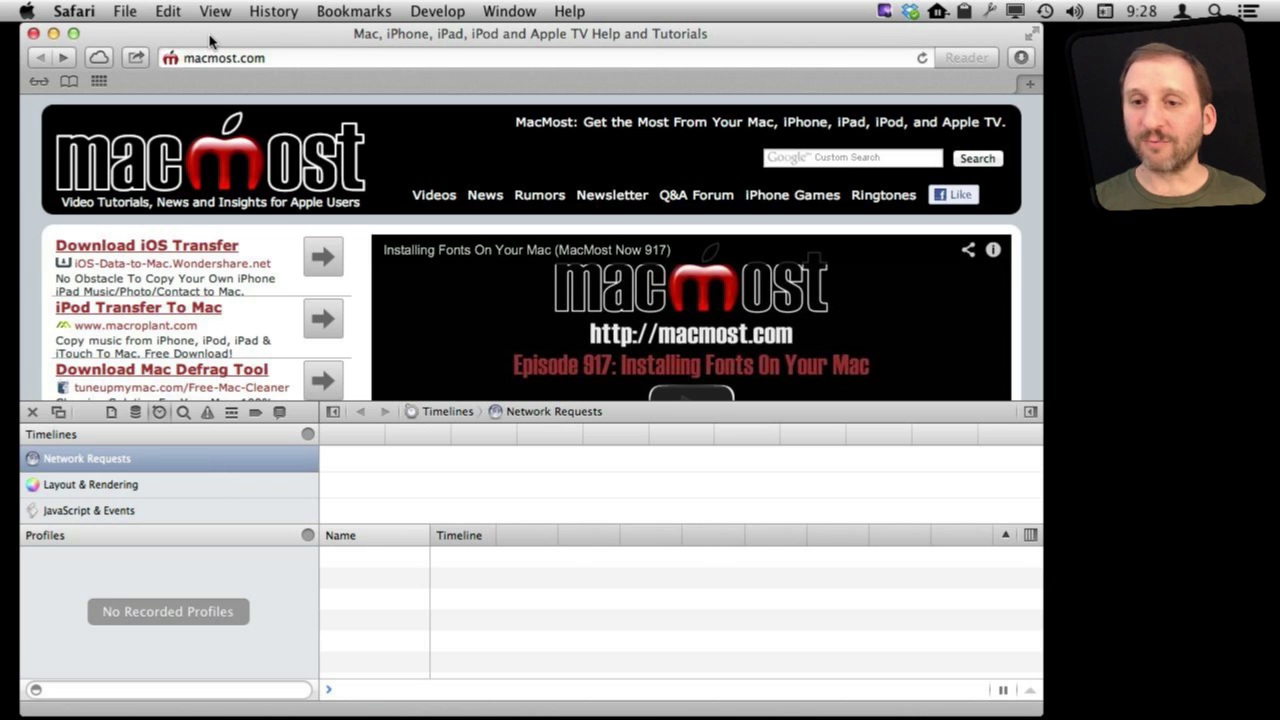
pyautogui.click(922, 60)
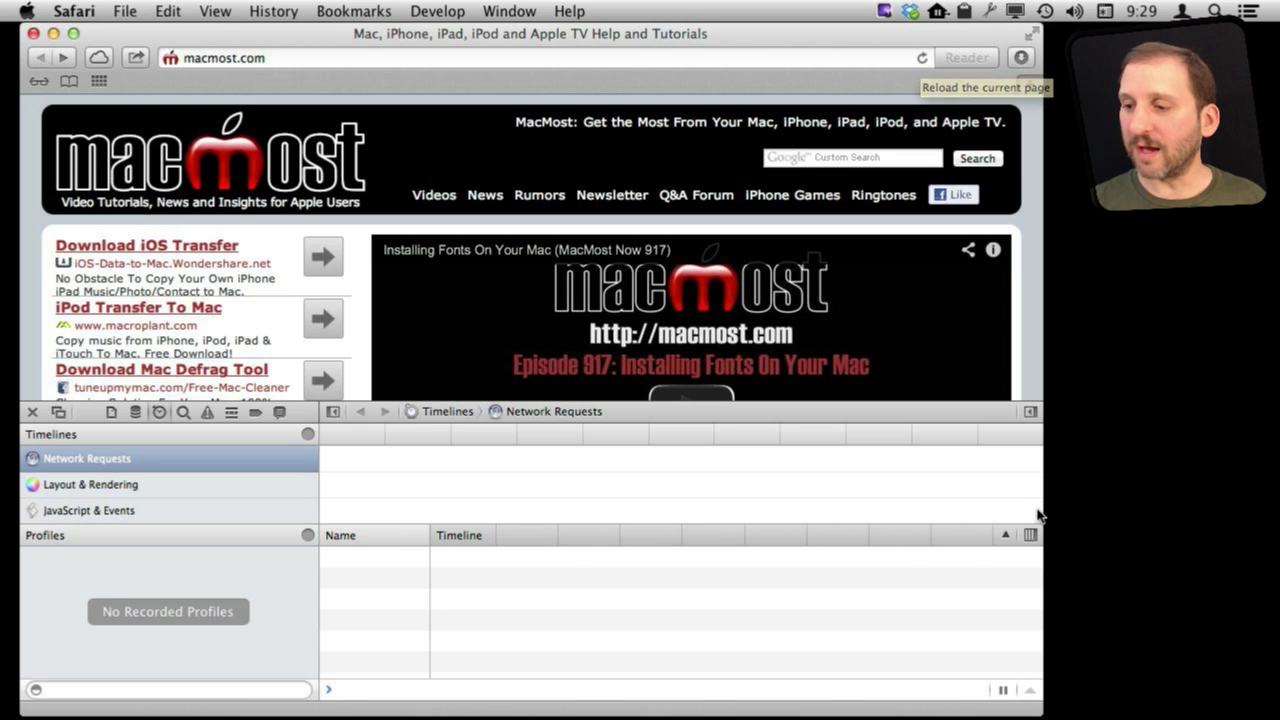
pyautogui.click(922, 58)
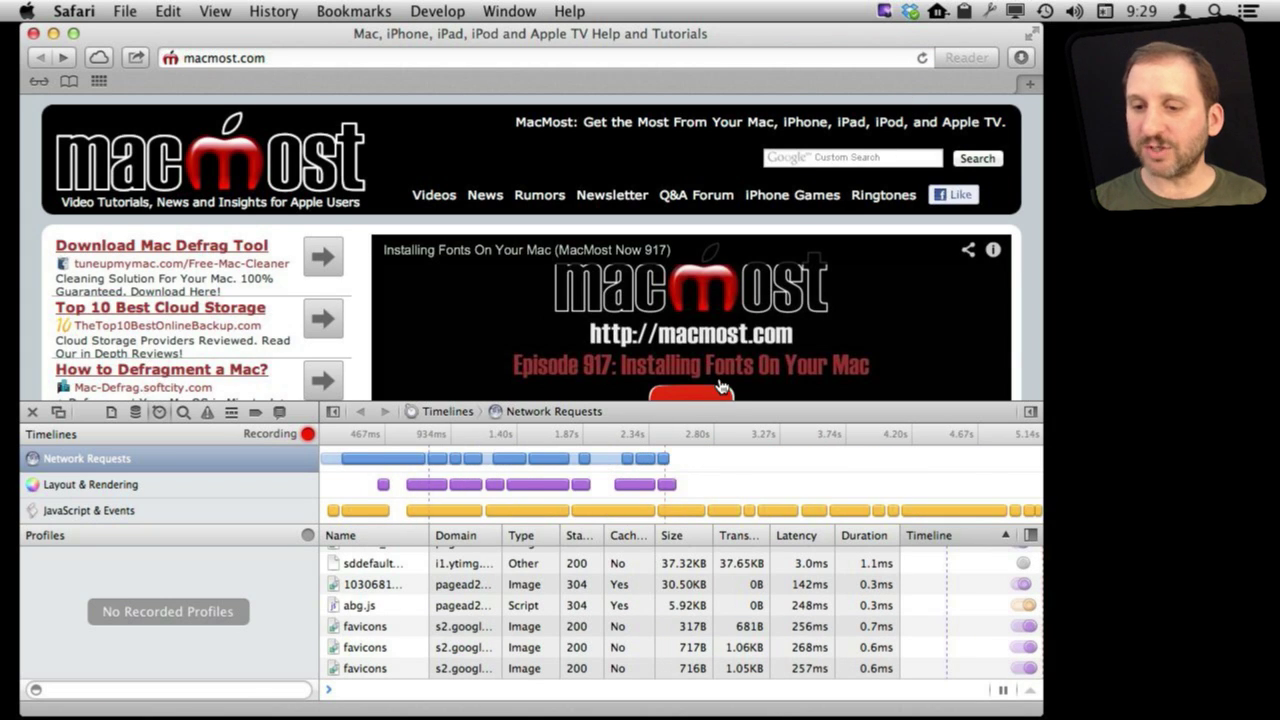
# Examine the recorded network requests from first to last, including their sizes, latency, duration and timeline bars
pyautogui.scroll(-3, 393, 591)
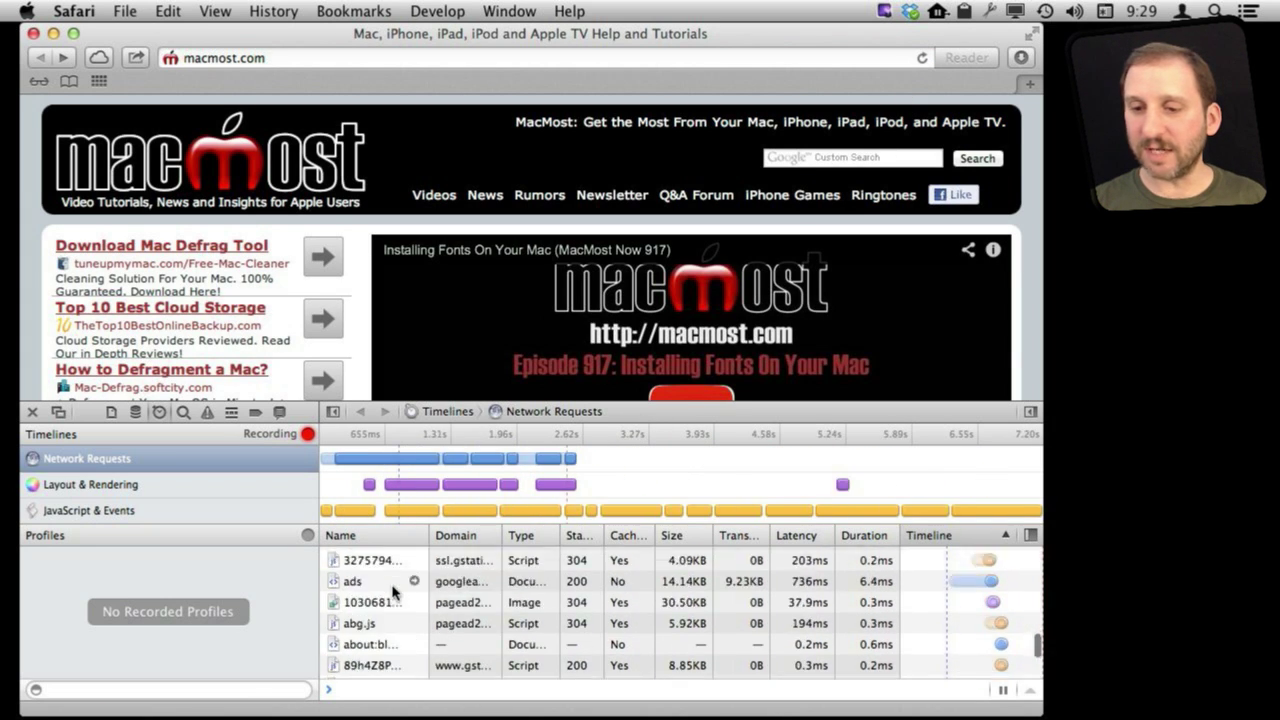
pyautogui.scroll(10, 393, 591)
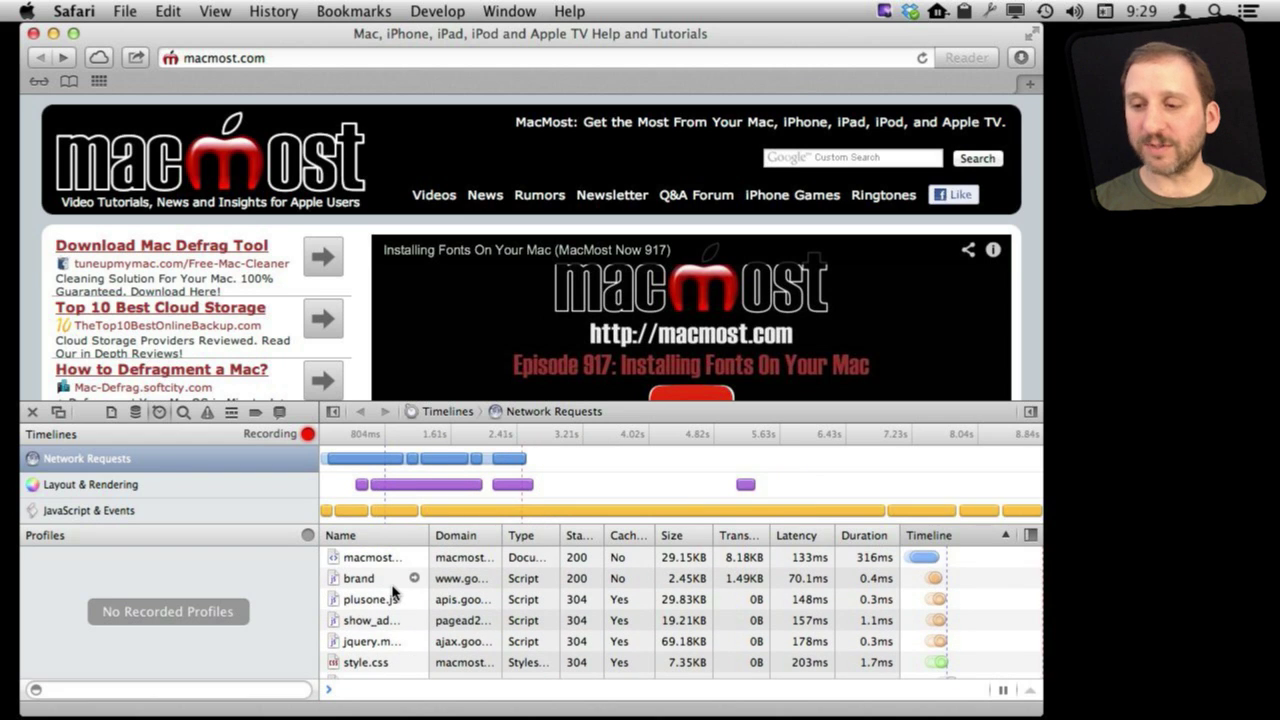
pyautogui.scroll(-1, 400, 596)
pyautogui.scroll(2, 414, 597)
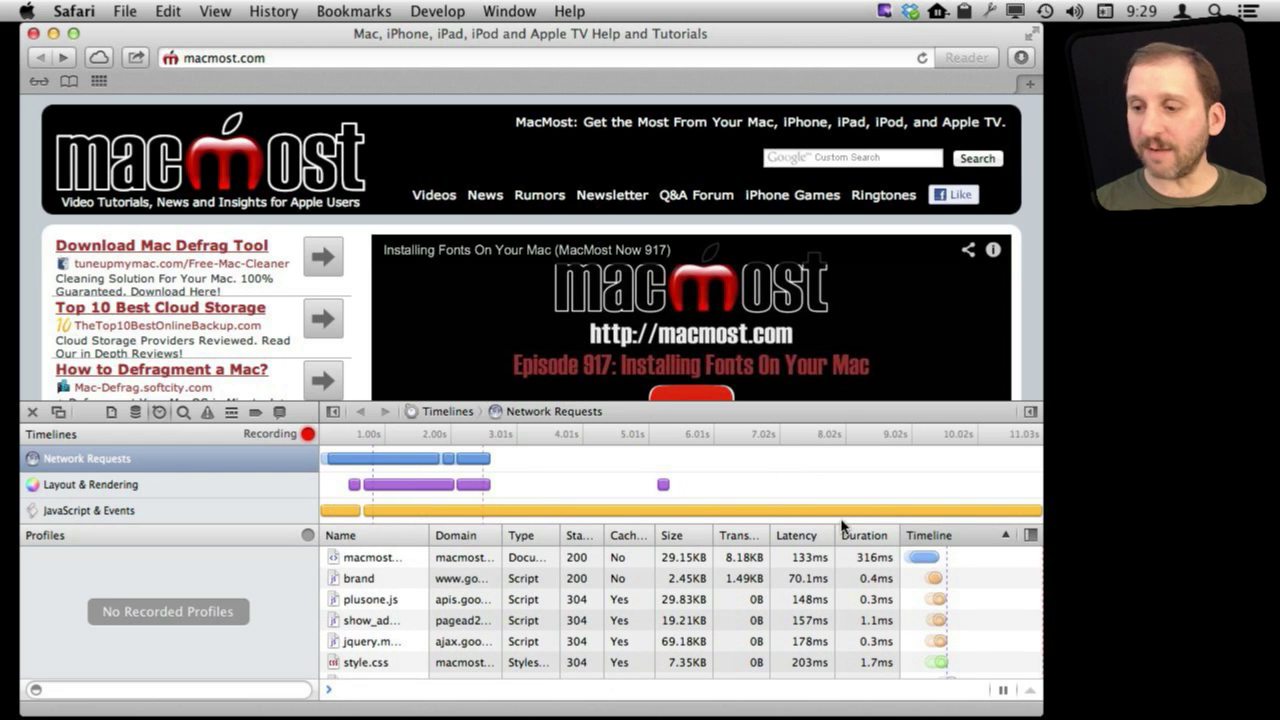
pyautogui.moveTo(935, 580)
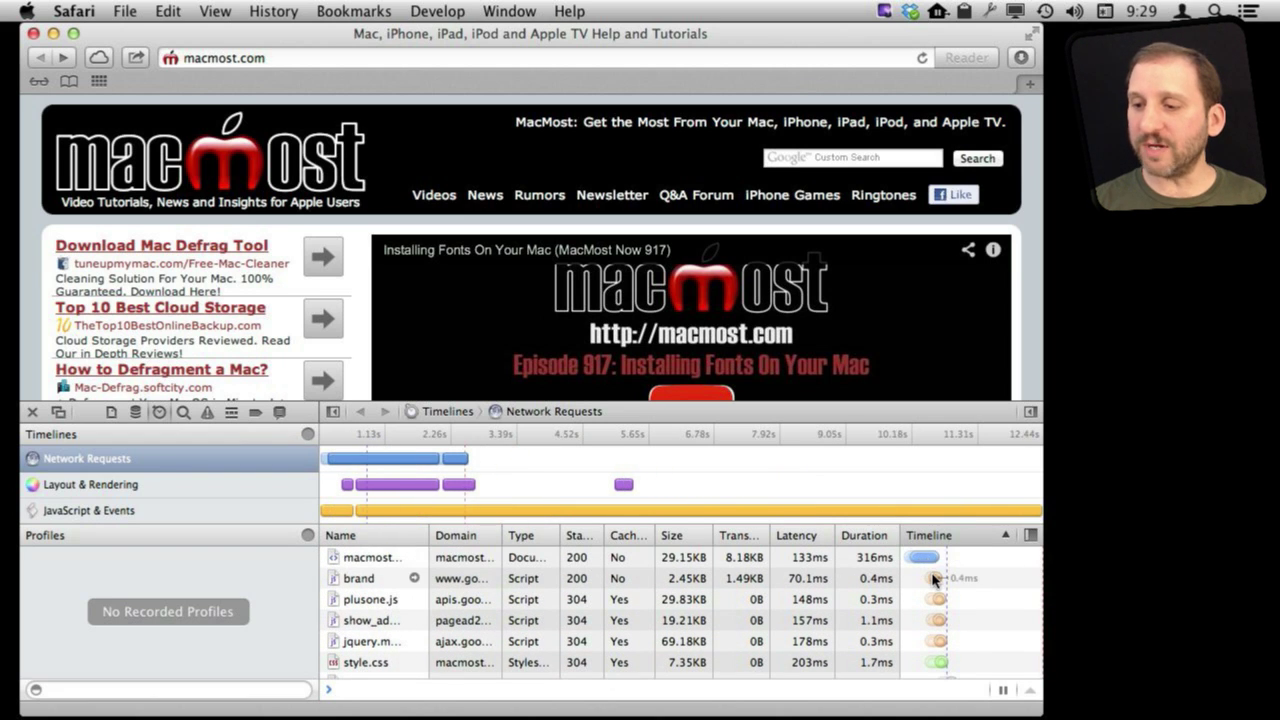
pyautogui.scroll(-1, 935, 580)
pyautogui.scroll(1, 931, 577)
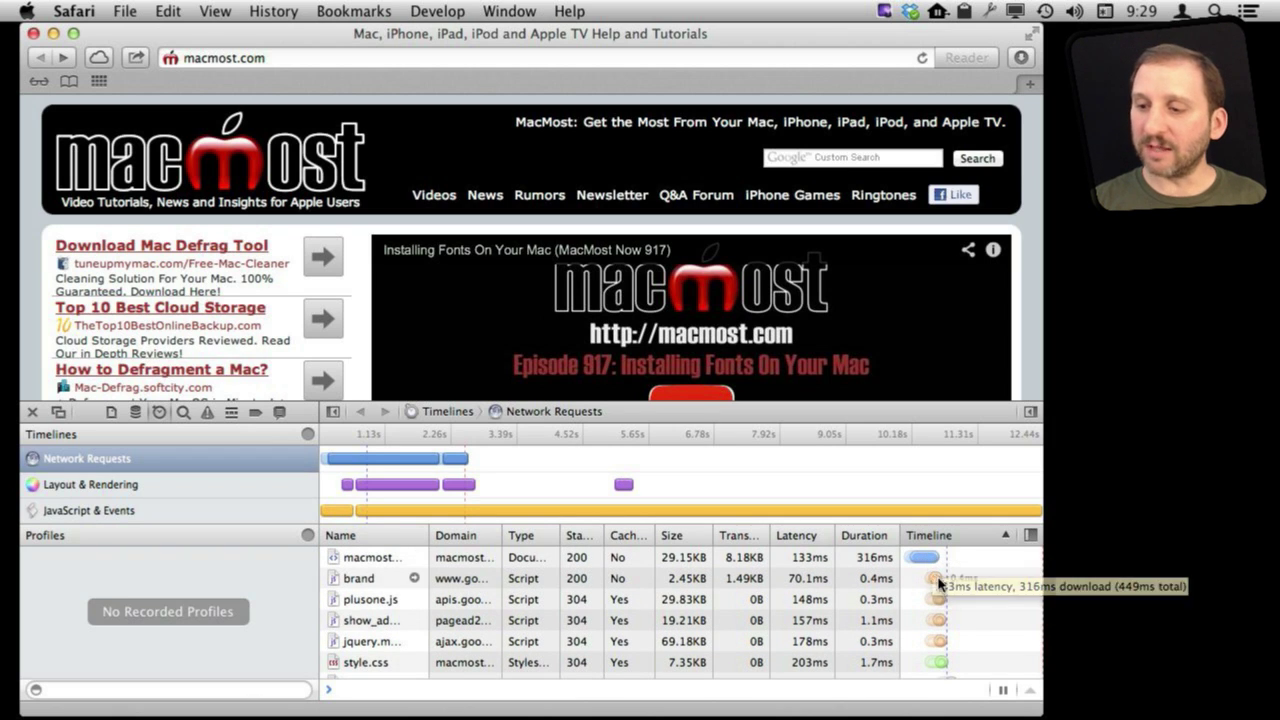
pyautogui.moveTo(945, 640)
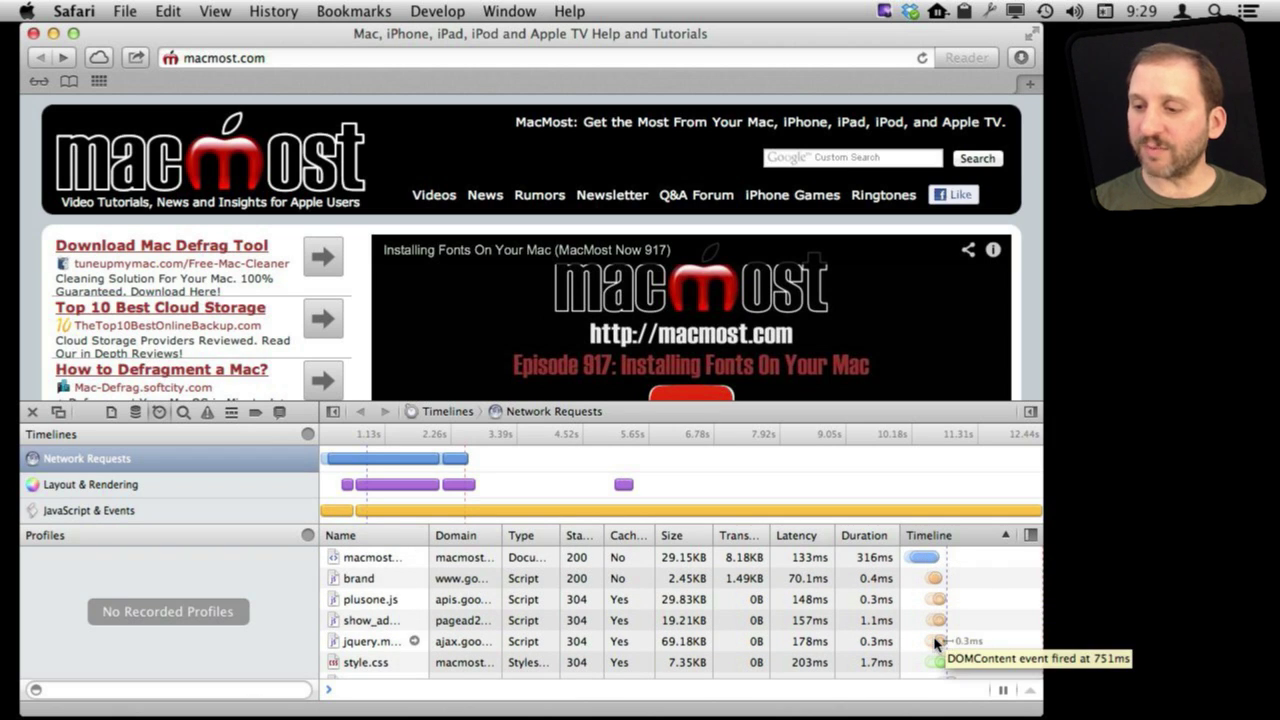
pyautogui.scroll(-10, 940, 640)
pyautogui.scroll(-10, 937, 643)
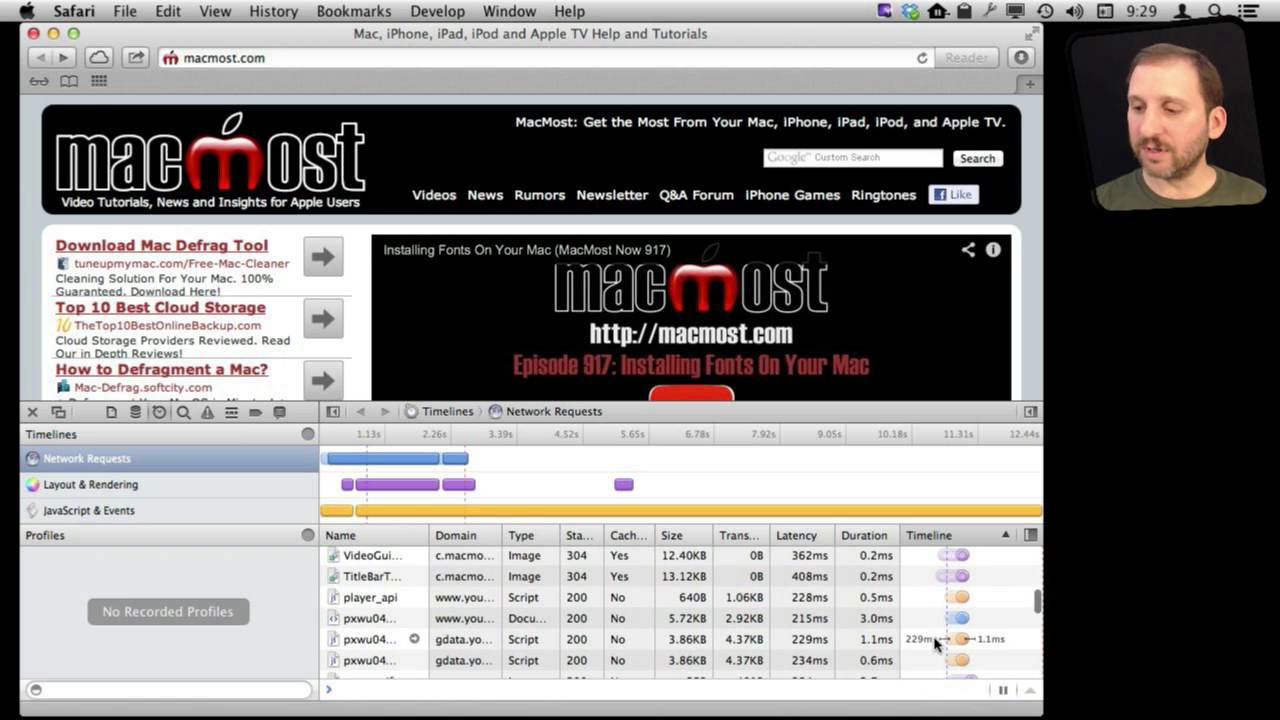
pyautogui.scroll(-5, 937, 643)
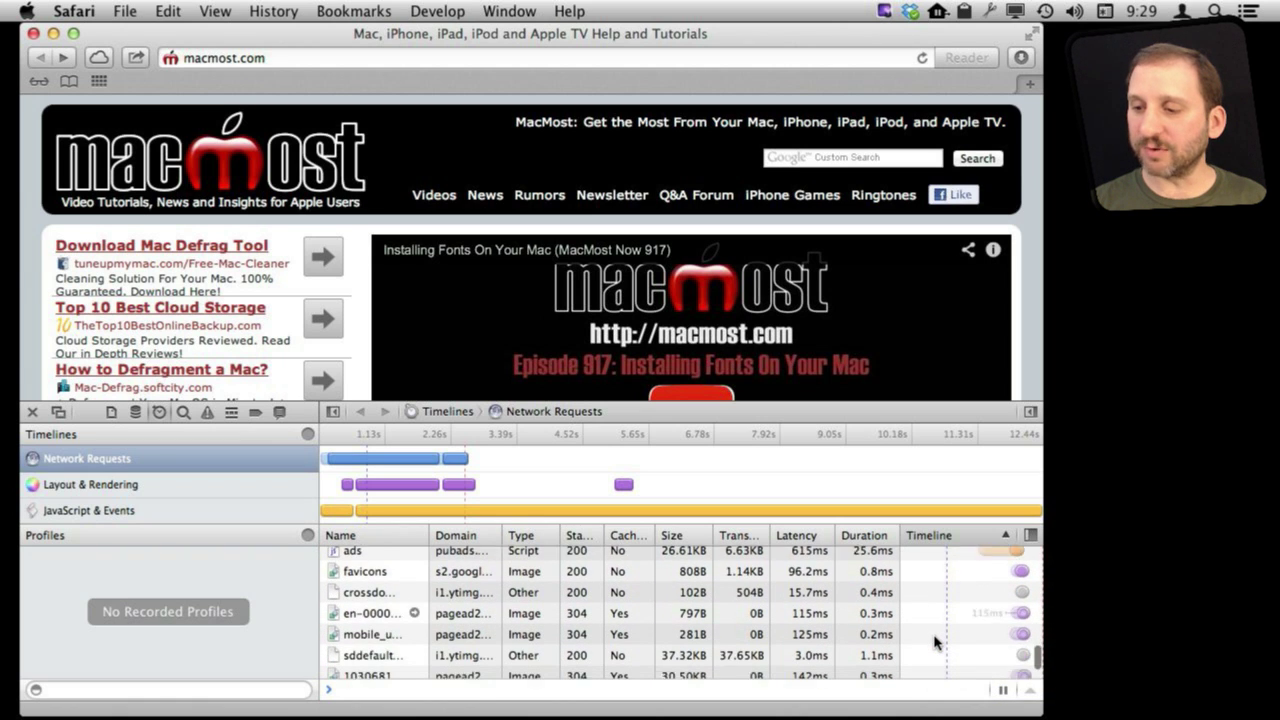
pyautogui.moveTo(1020, 678)
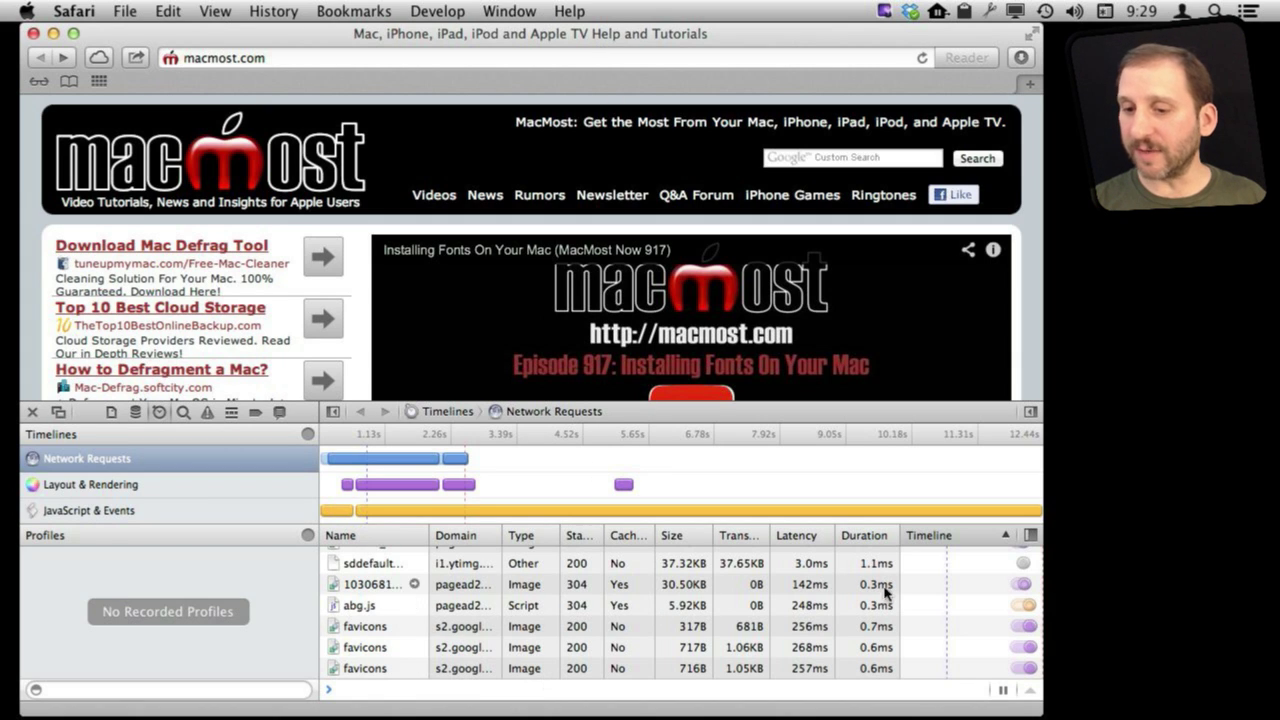
# View the TitleBarTitle.png resource and its details, and return to the network requests list
pyautogui.scroll(5, 400, 648)
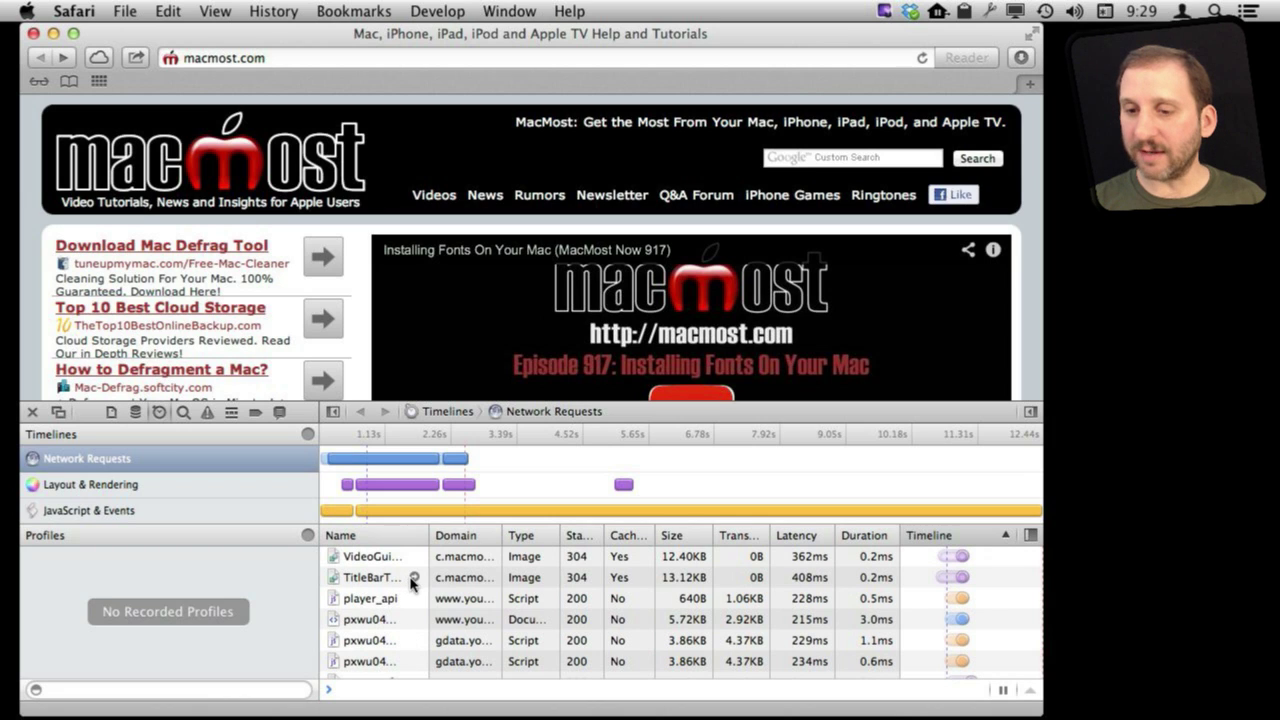
pyautogui.click(414, 578)
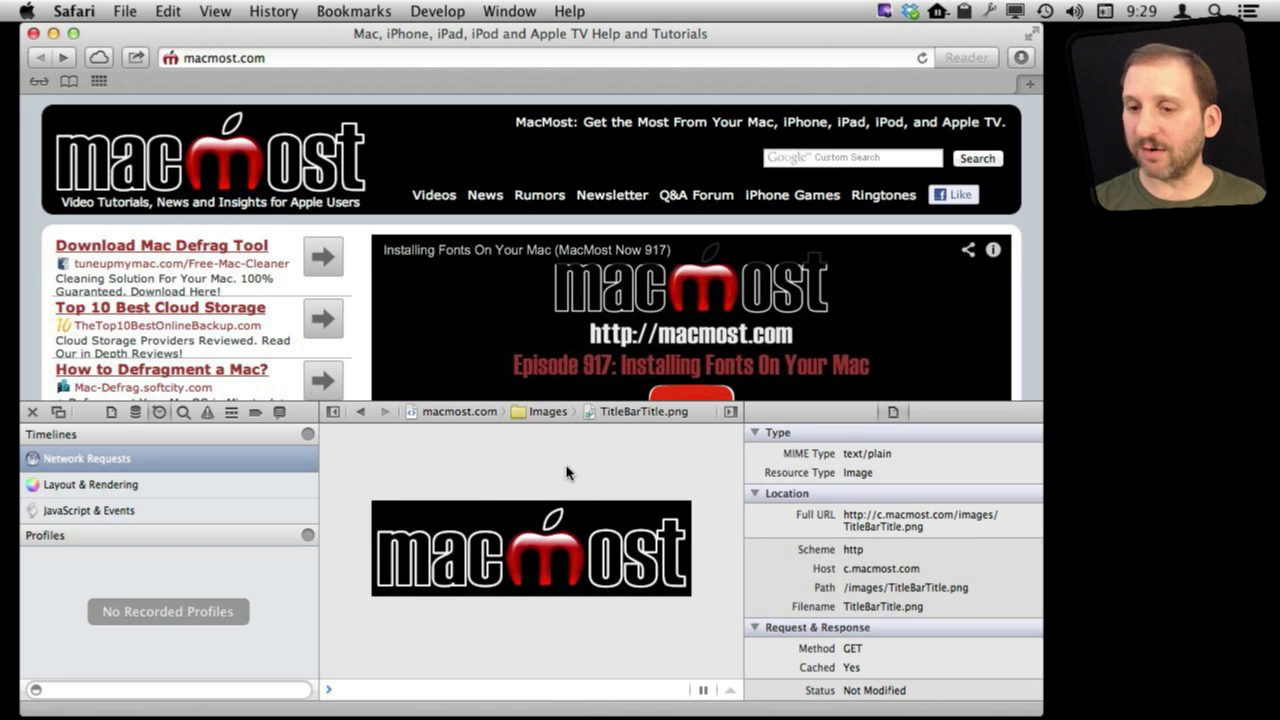
pyautogui.click(362, 413)
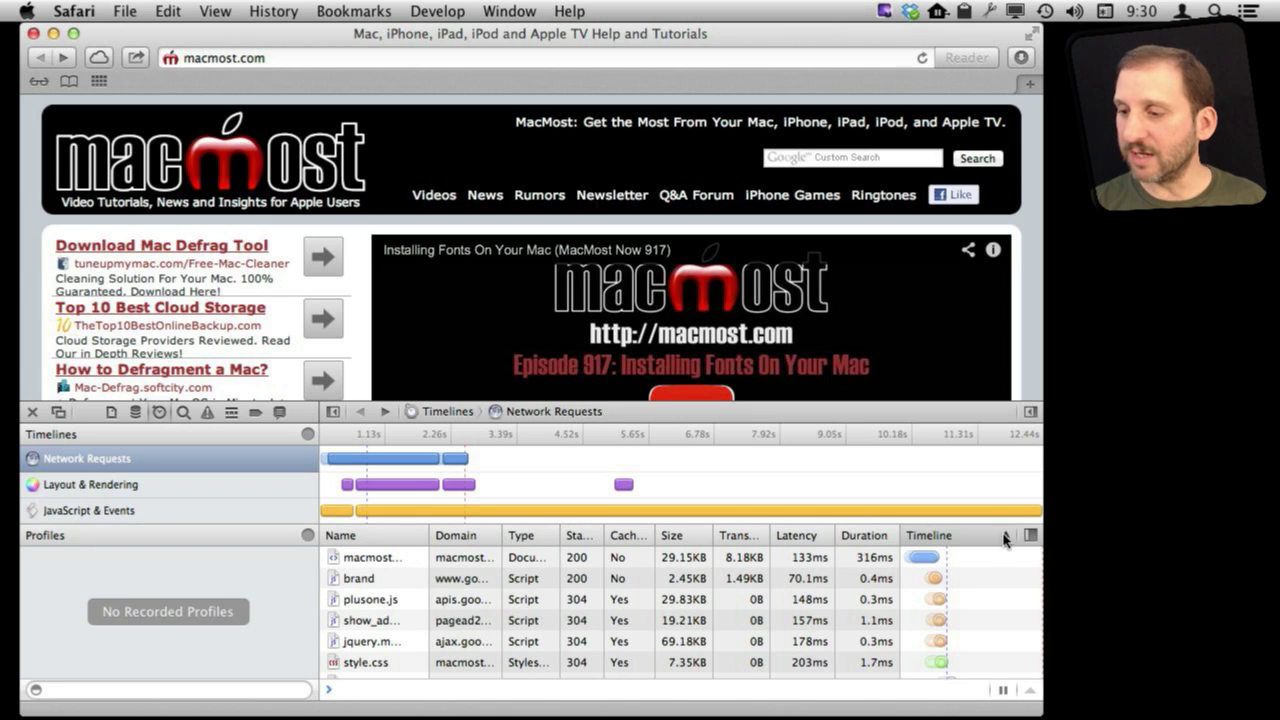
# Collapse the request detail columns to enlarge the timeline, and check the latency and download time of the macmost.com document
pyautogui.click(1031, 537)
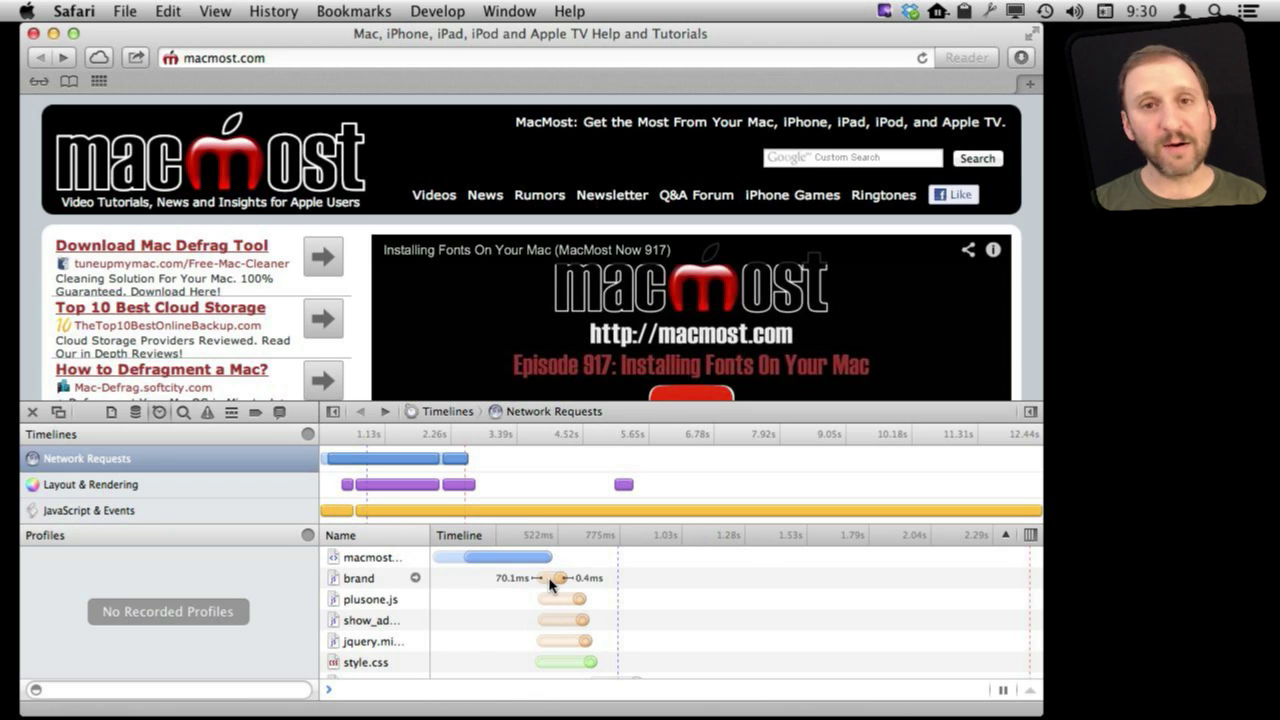
pyautogui.moveTo(548, 585)
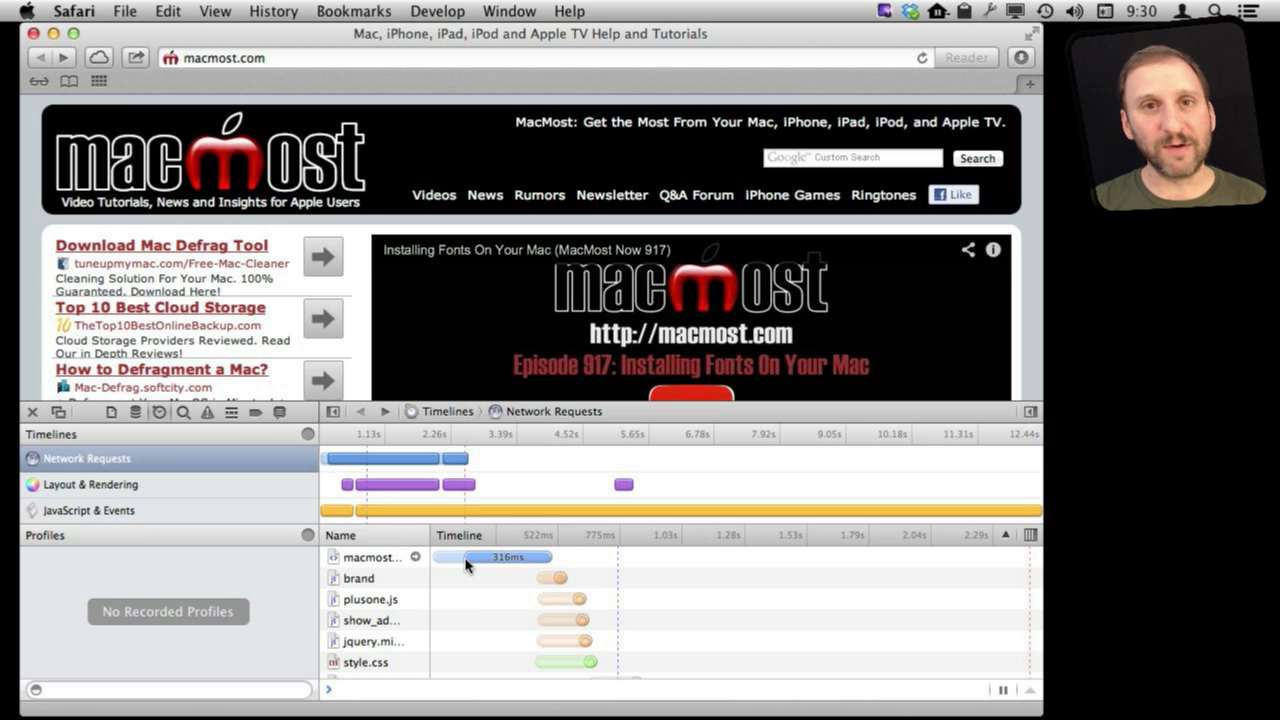
pyautogui.moveTo(466, 565)
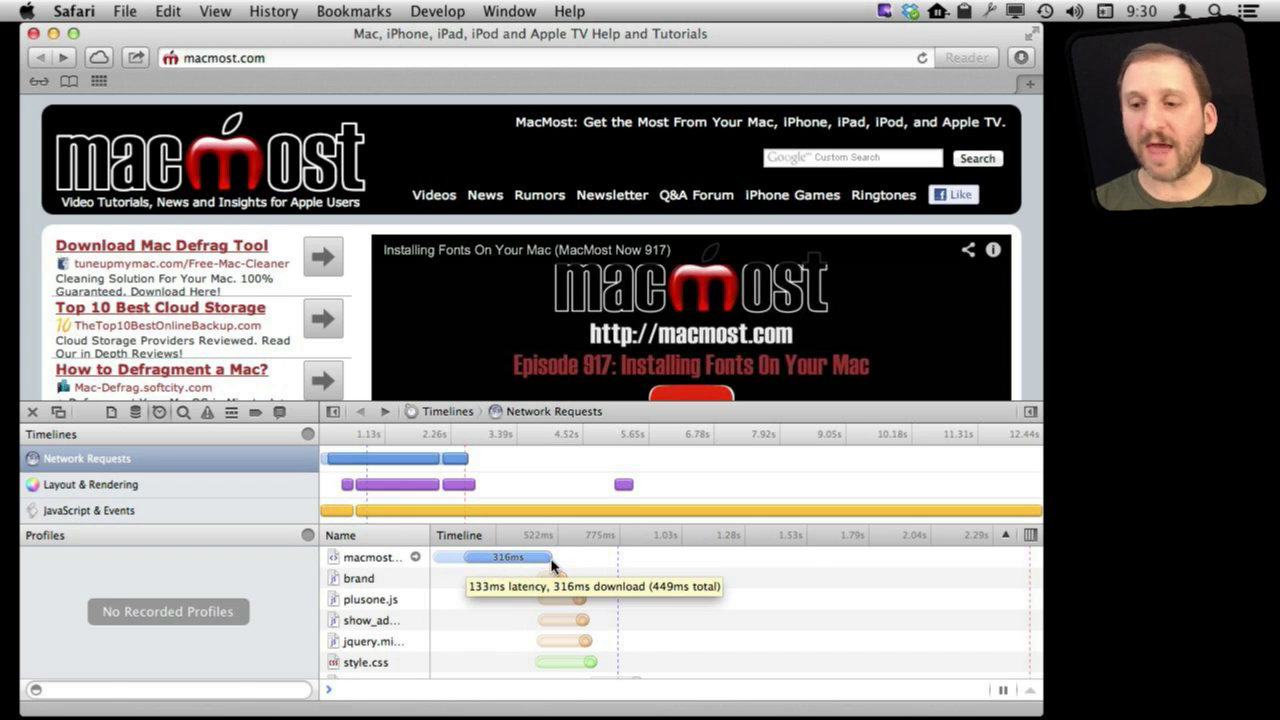
# Examine the enlarged timeline for slow-loading resources, including the ads requests and the Facebook image, and return to the first request
pyautogui.scroll(-10, 550, 598)
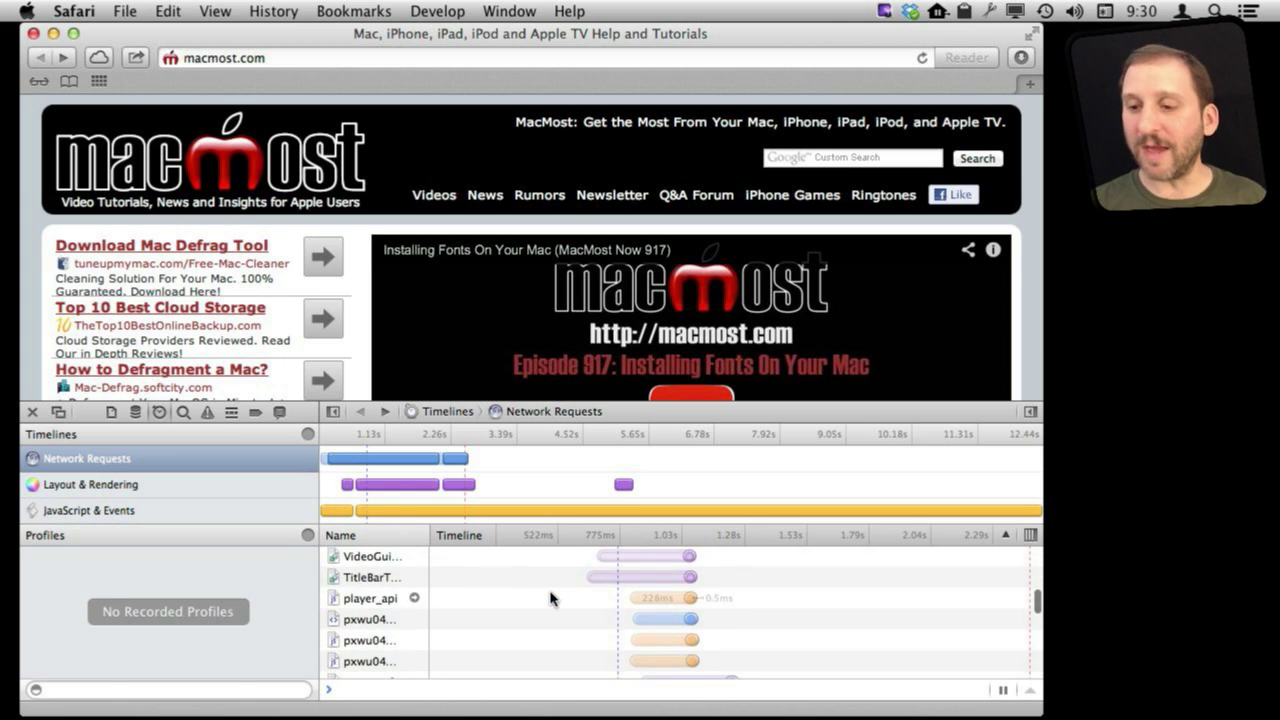
pyautogui.scroll(-3, 550, 598)
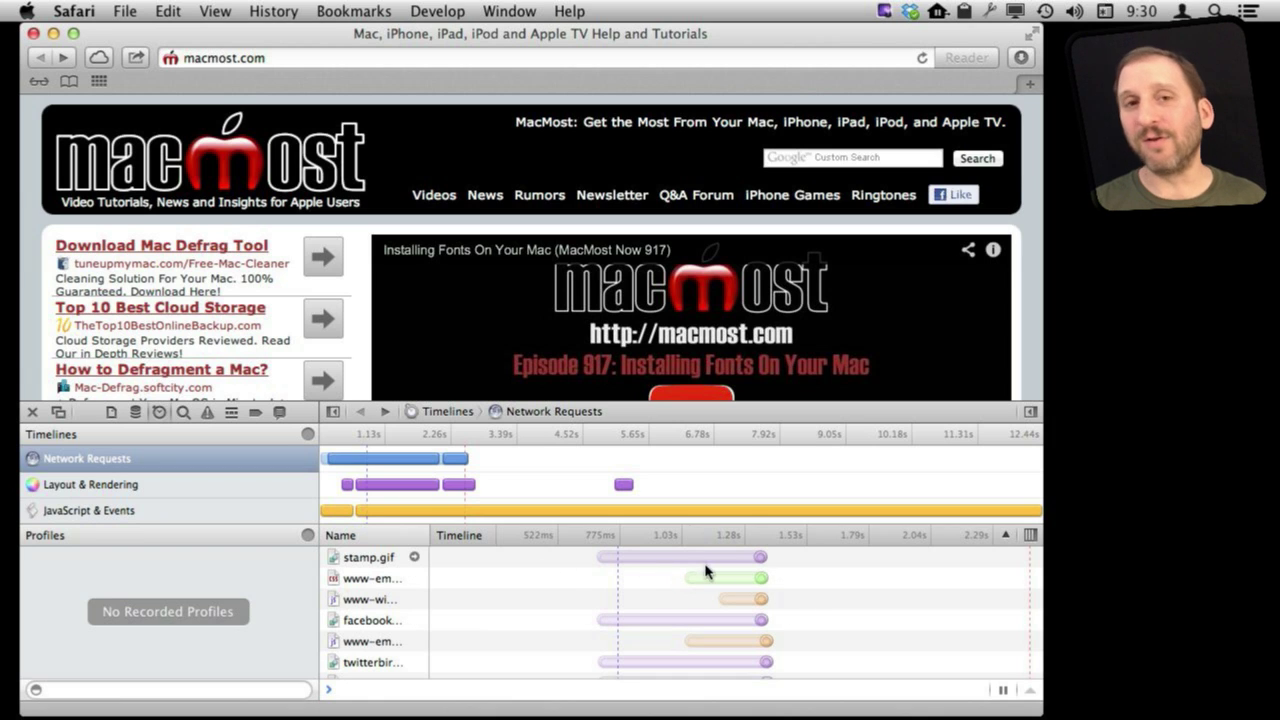
pyautogui.scroll(-5, 637, 614)
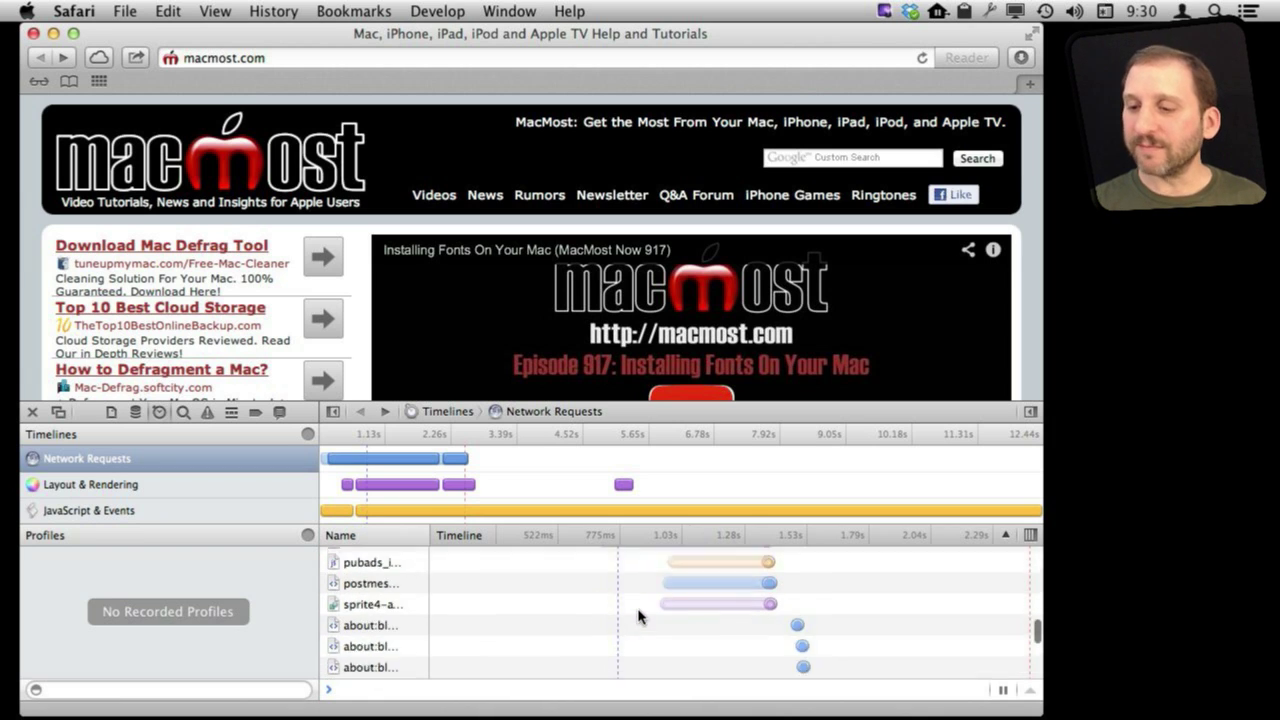
pyautogui.scroll(-3, 638, 615)
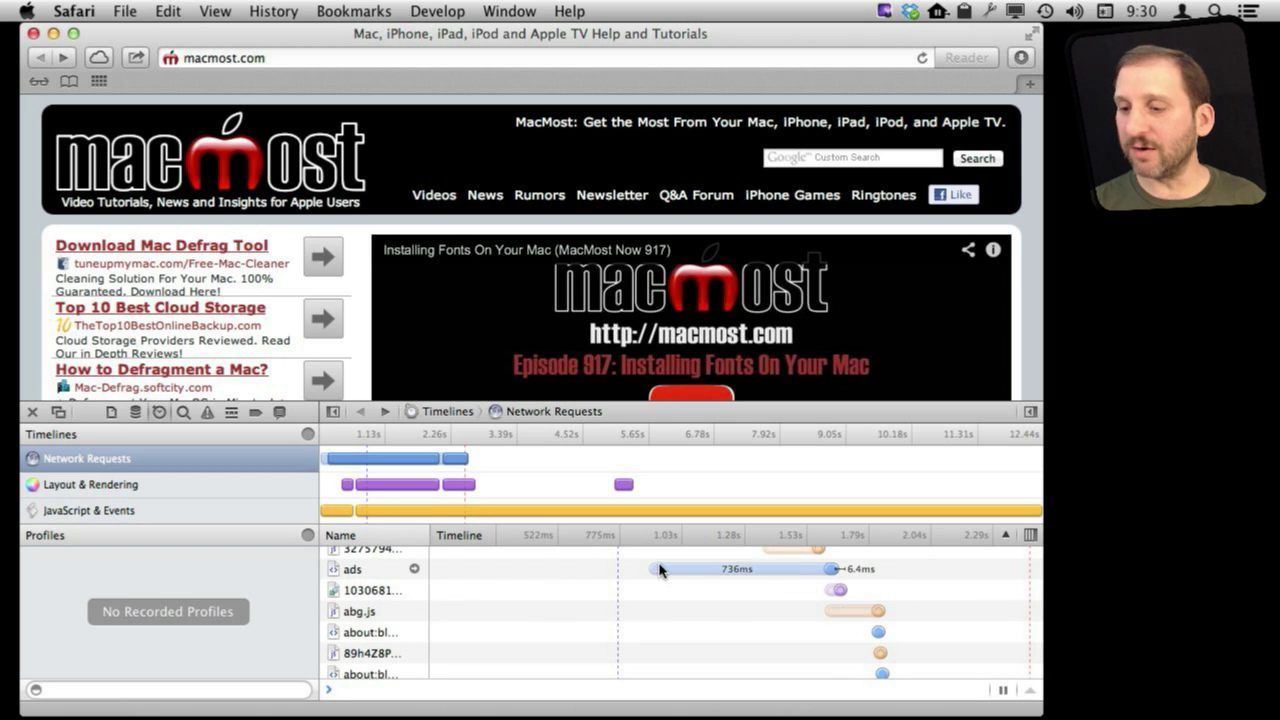
pyautogui.scroll(-3, 729, 617)
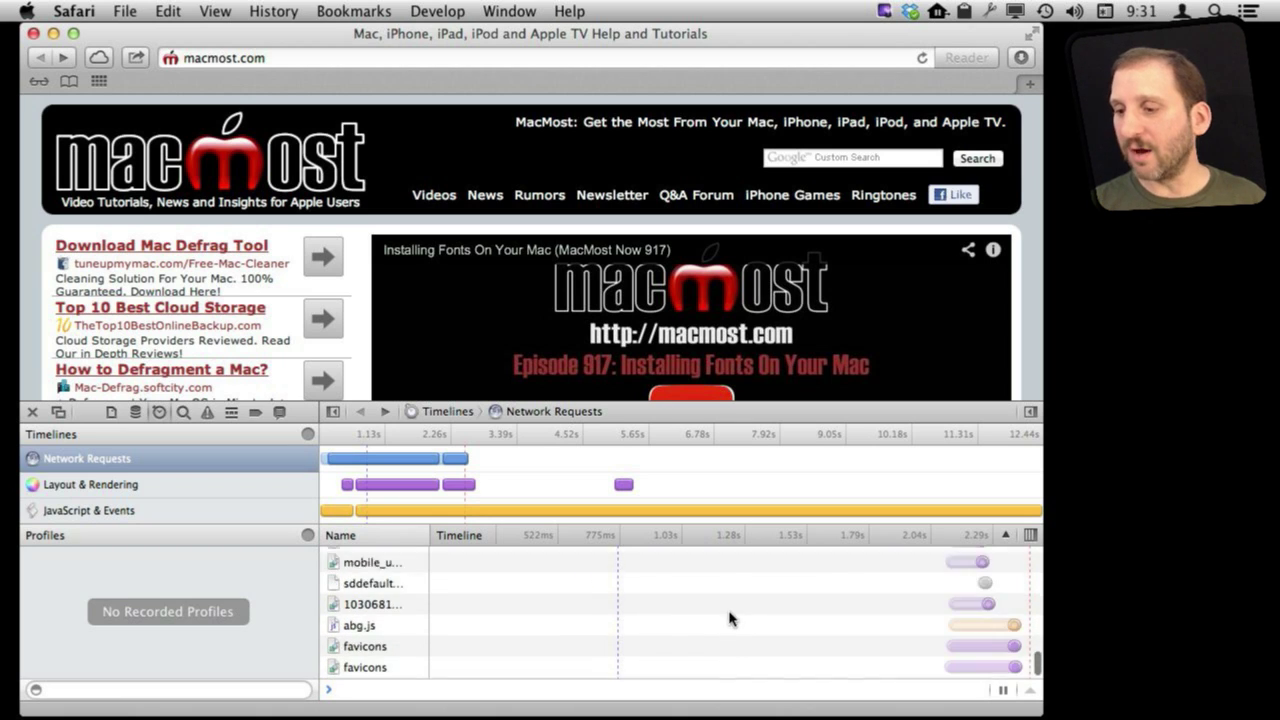
pyautogui.scroll(2, 729, 617)
pyautogui.scroll(-2, 729, 617)
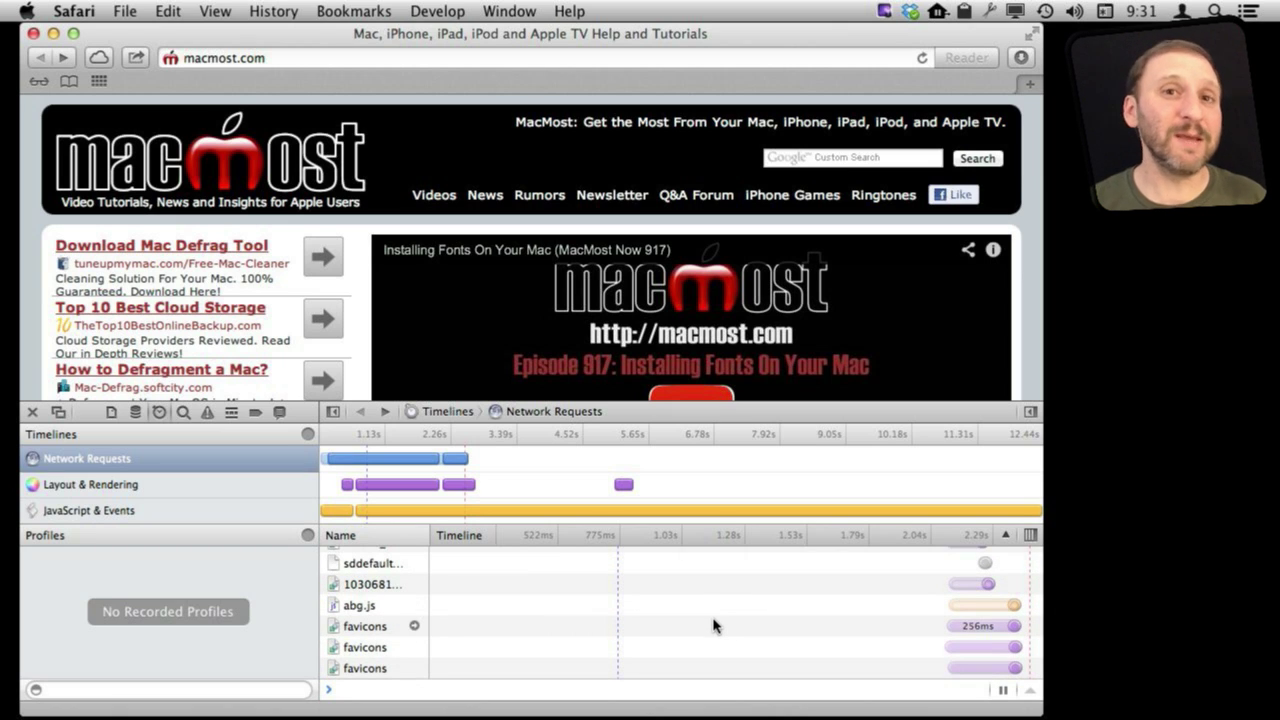
pyautogui.scroll(4, 713, 653)
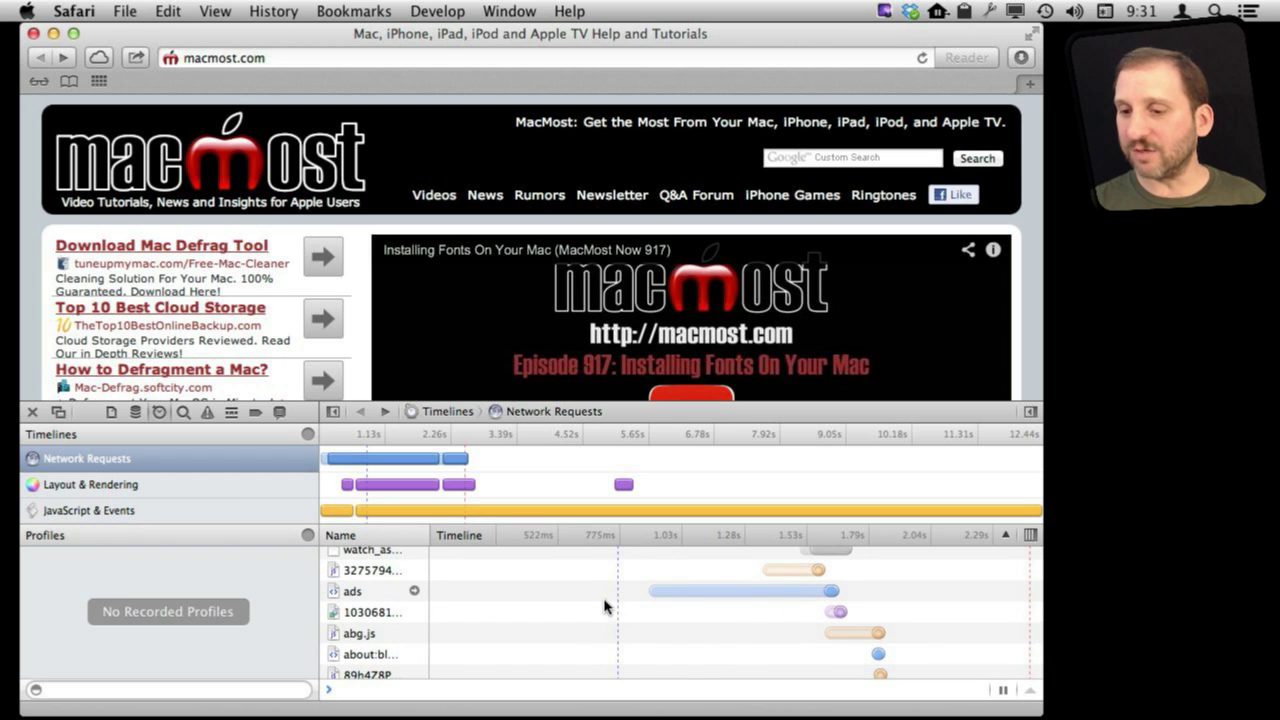
pyautogui.scroll(-3, 663, 620)
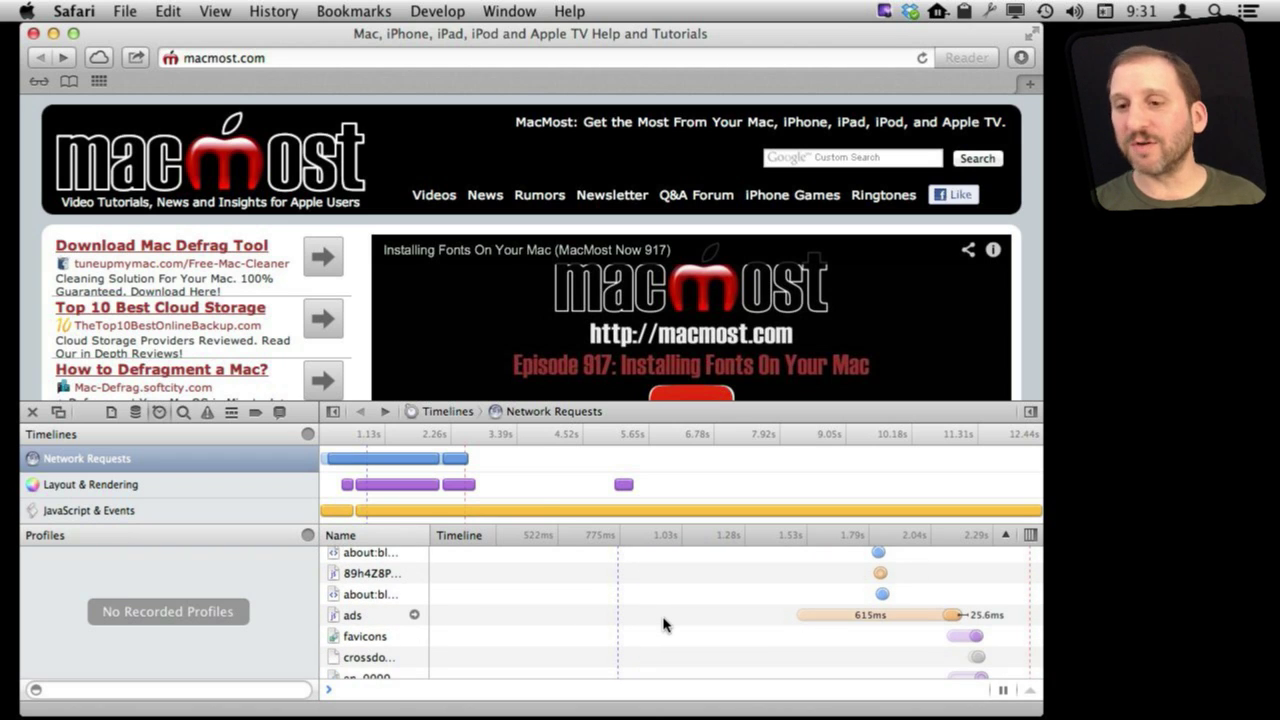
pyautogui.scroll(5, 550, 592)
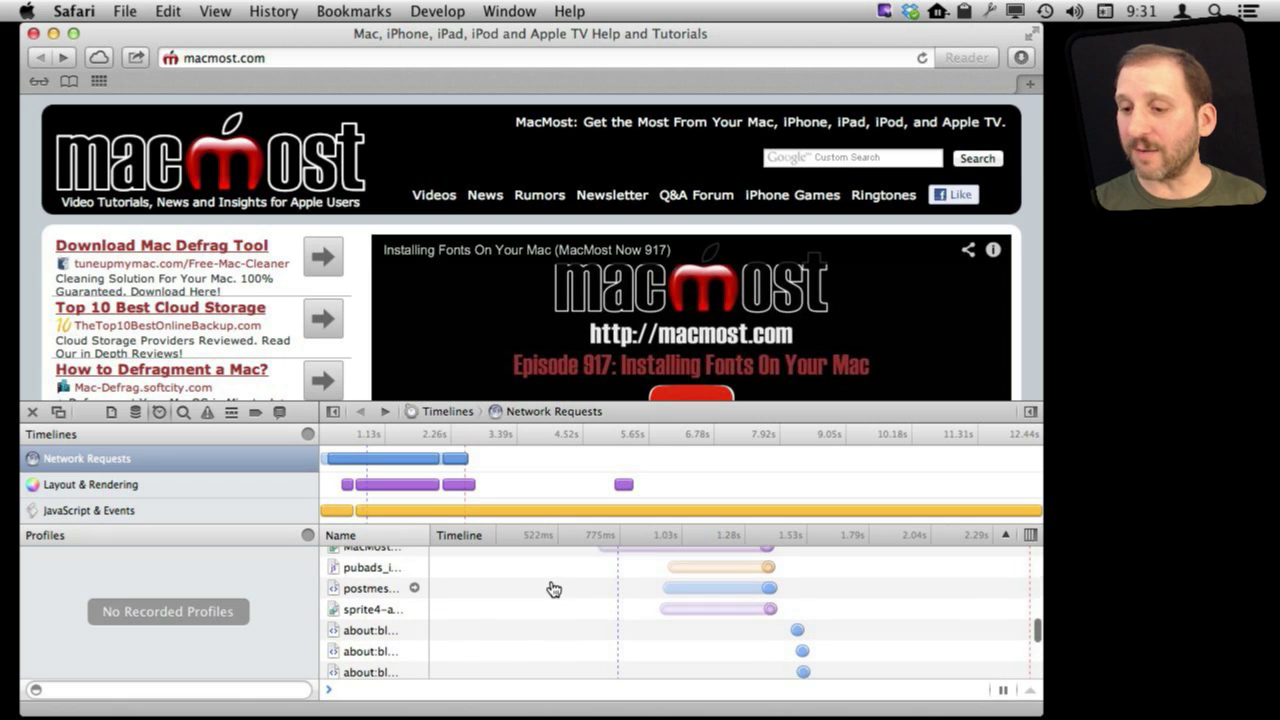
pyautogui.scroll(1, 553, 588)
pyautogui.scroll(4, 608, 640)
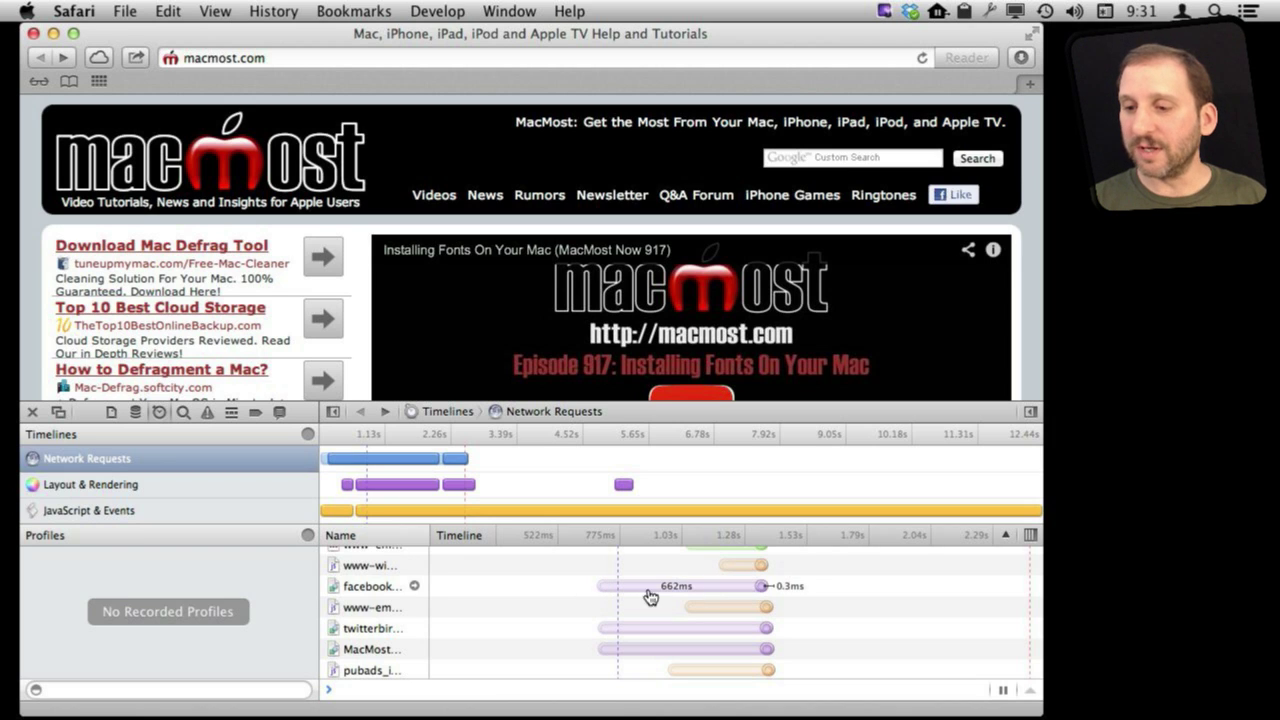
pyautogui.moveTo(723, 592)
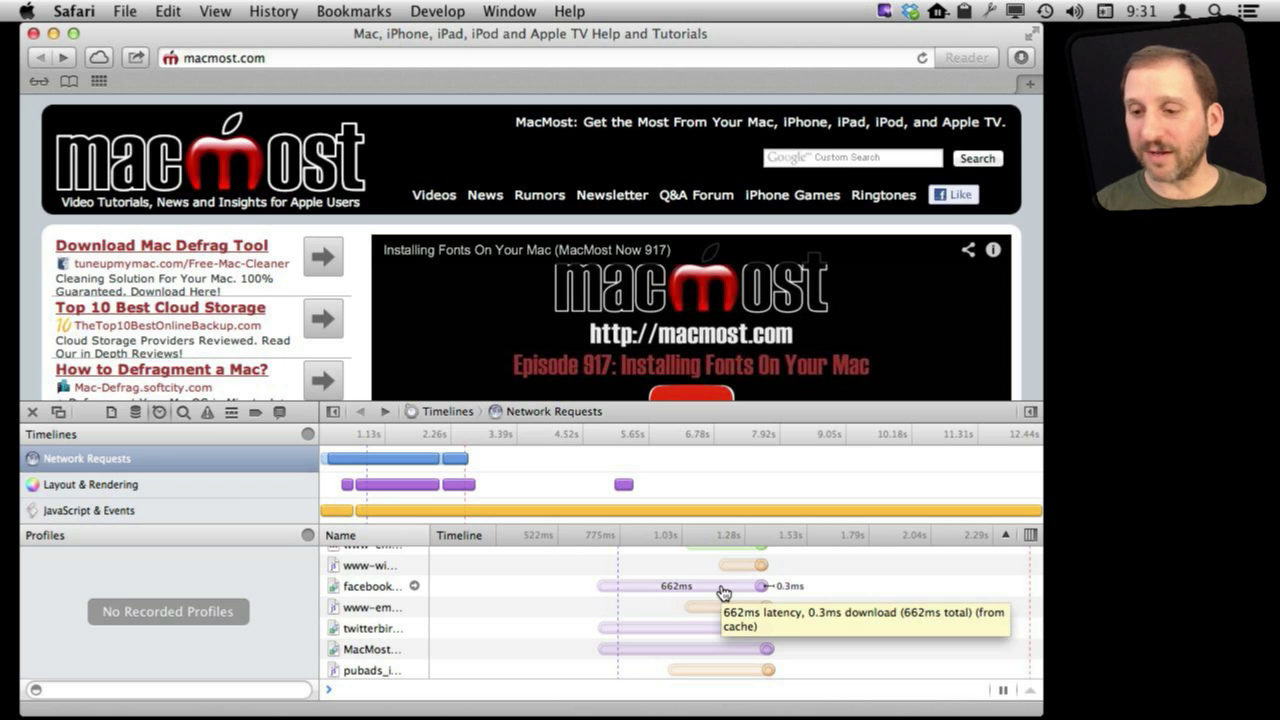
pyautogui.scroll(5, 678, 588)
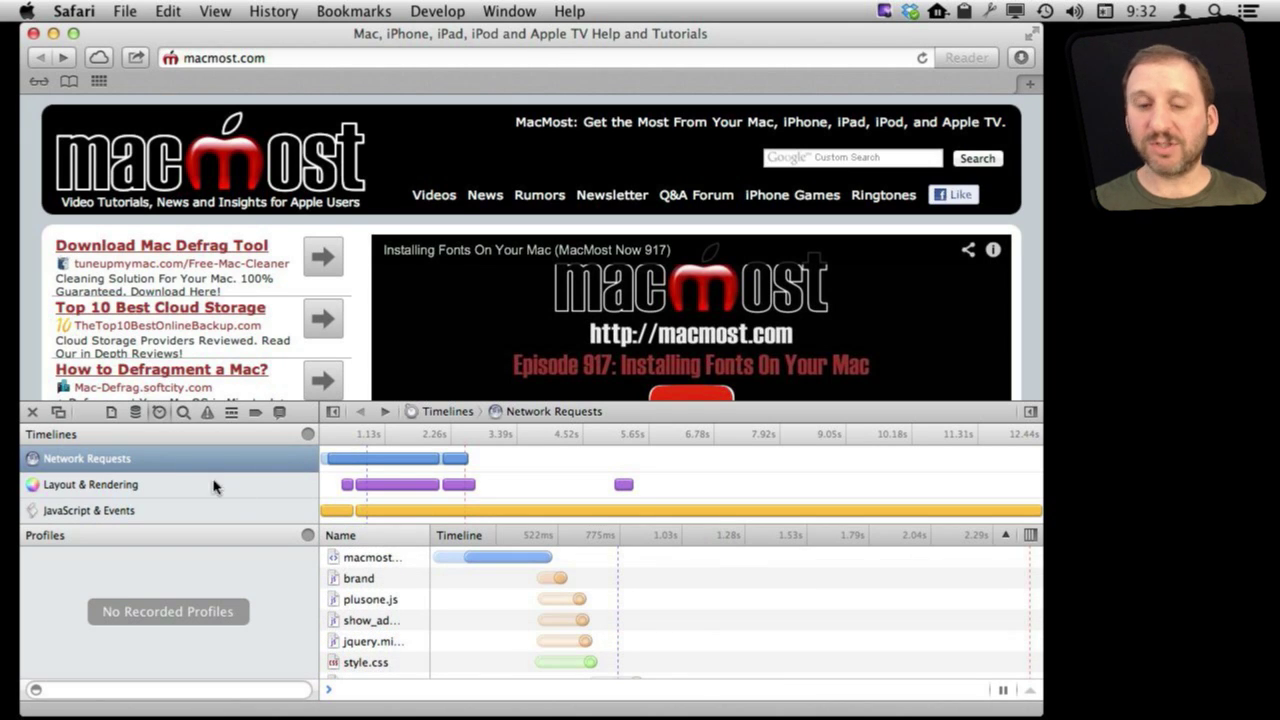